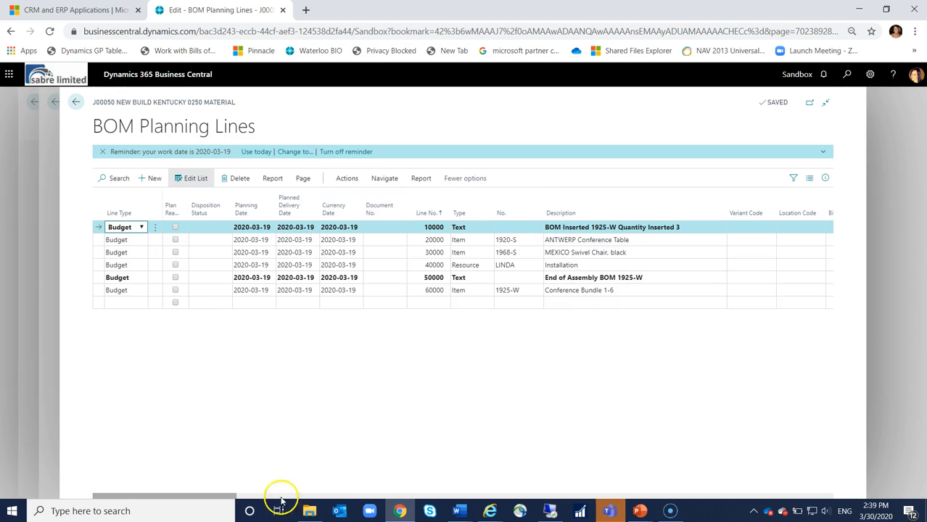
Step: Review the quantities, vendors, quantity on hand and unit costs on the BOM planning lines
left_click_drag(220, 499, 330, 500)
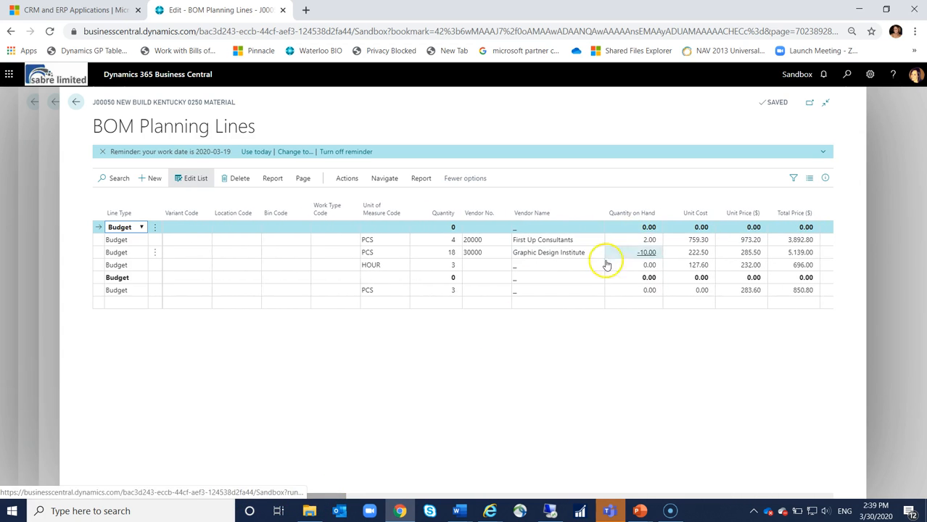
left_click(638, 239)
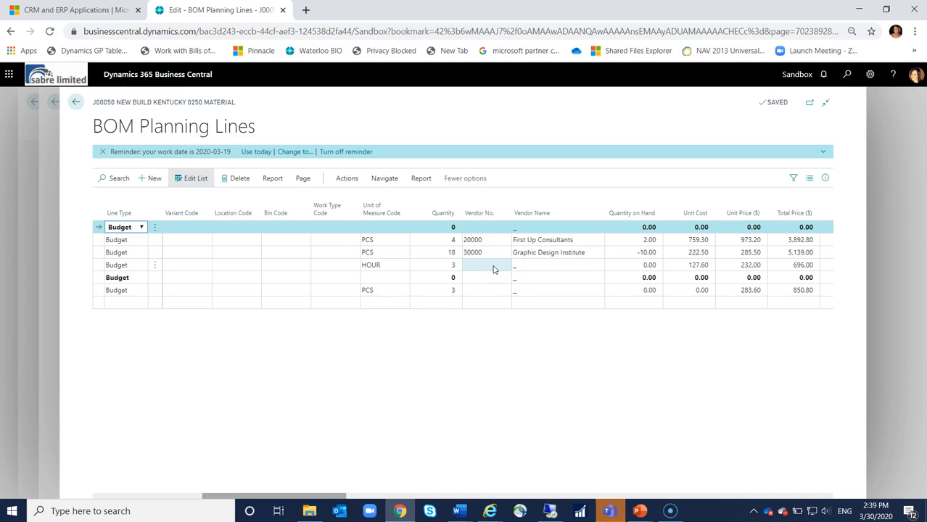
left_click(477, 267)
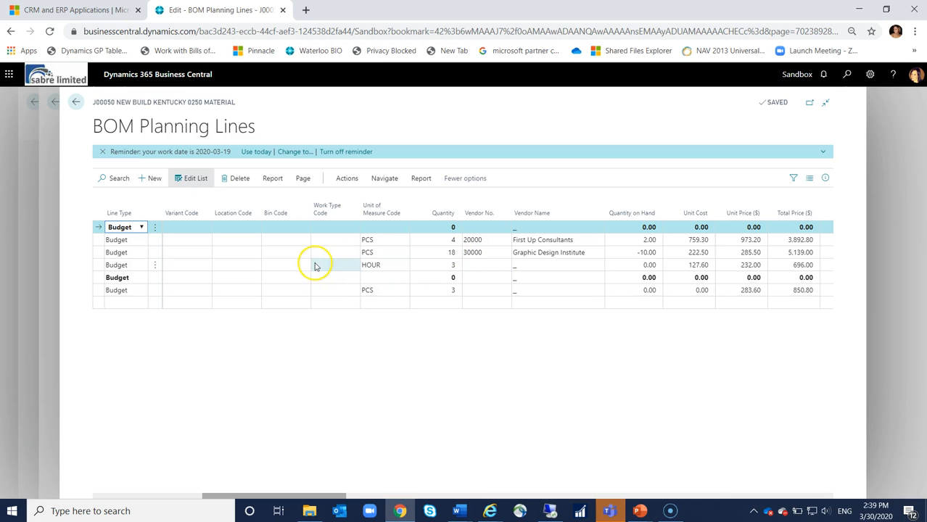
left_click(384, 241)
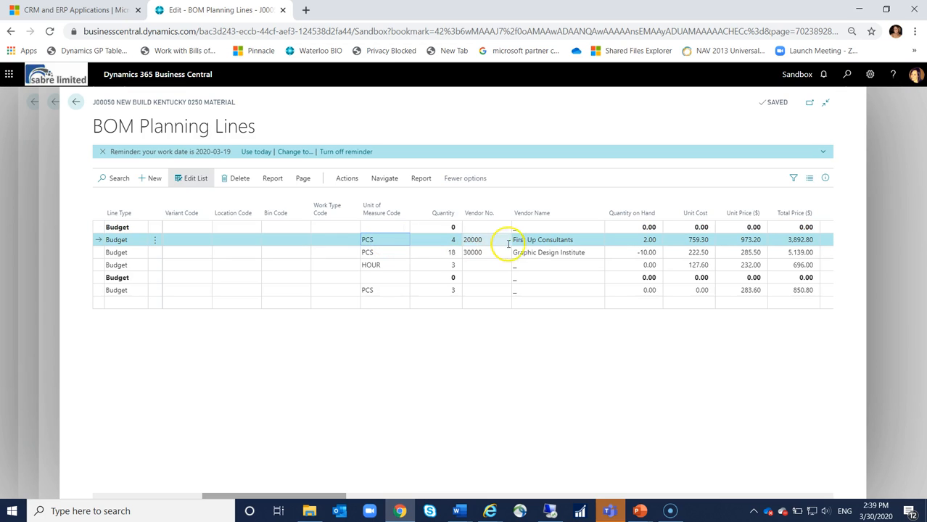
left_click(478, 240)
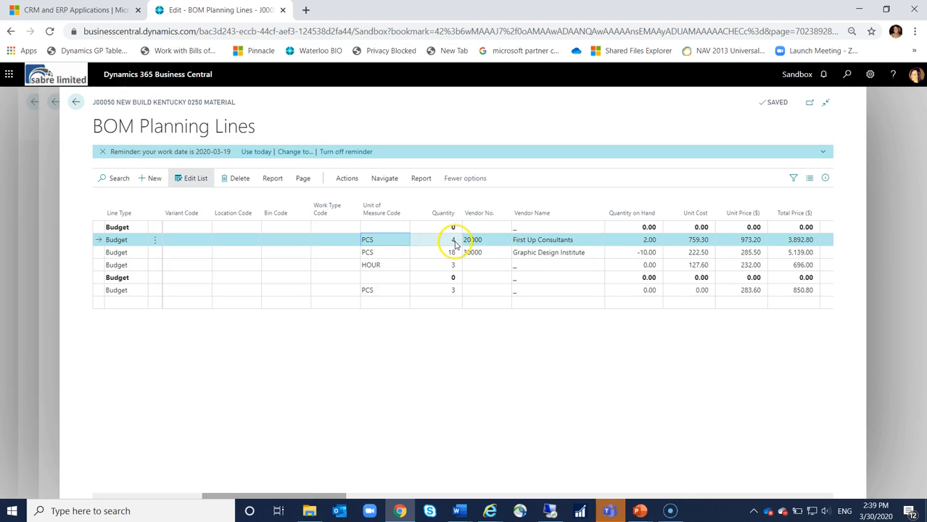
left_click_drag(316, 499, 201, 492)
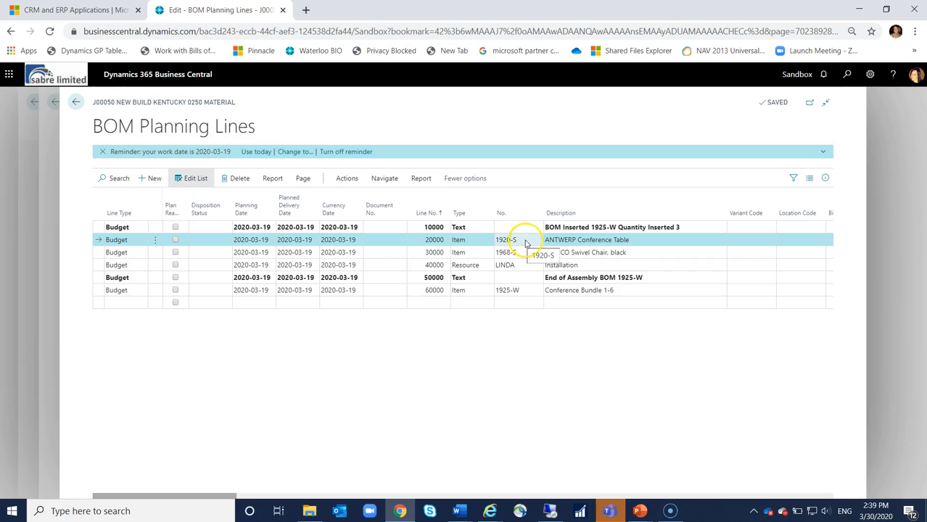
Step: Try to request a purchase quote for the ANTWERP Conference Table line without marking it Plan Ready
left_click(385, 182)
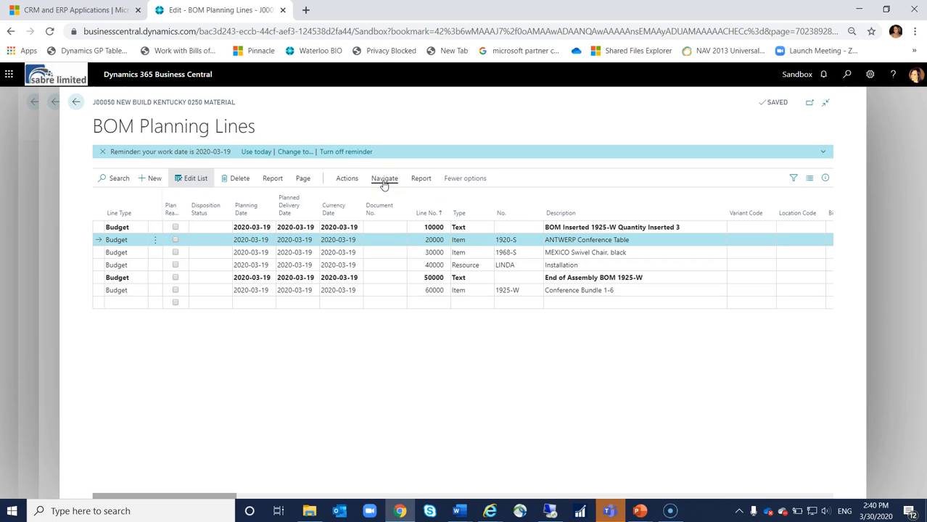
left_click(175, 240)
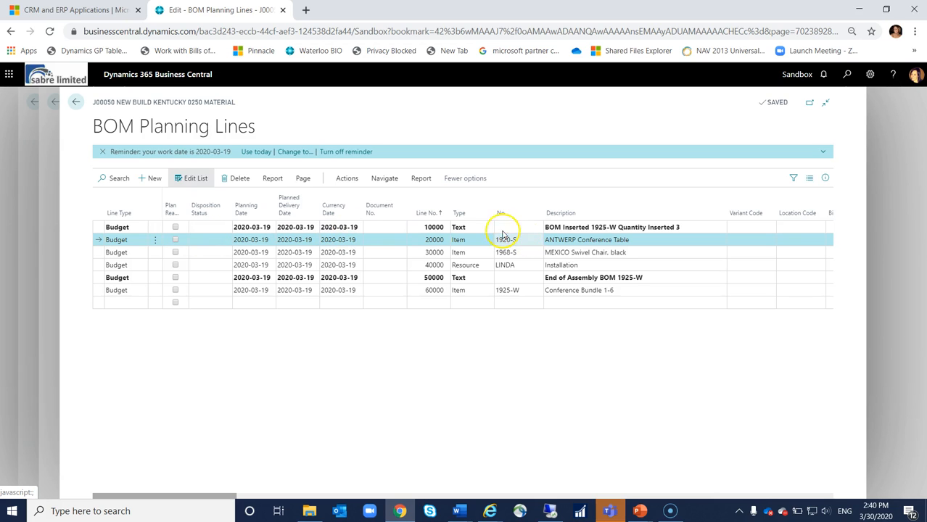
left_click(352, 180)
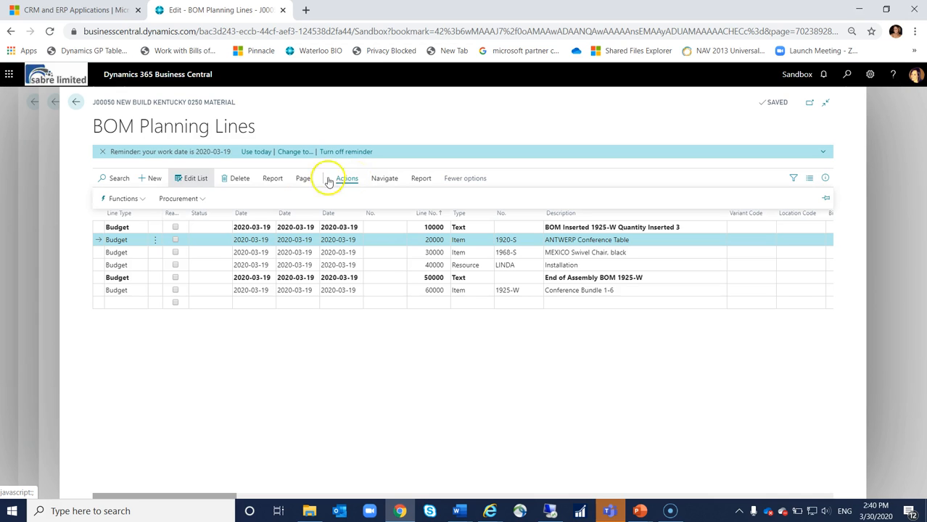
left_click(182, 200)
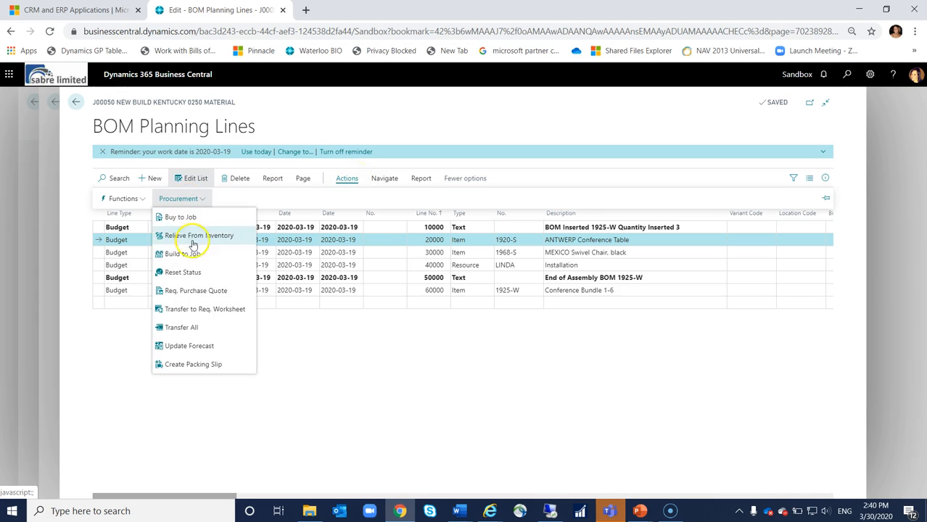
left_click(196, 291)
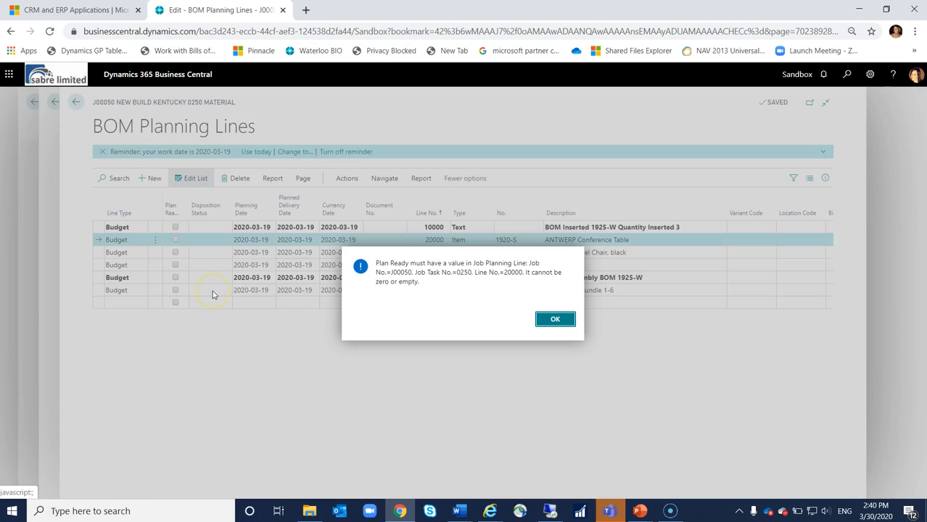
left_click(547, 318)
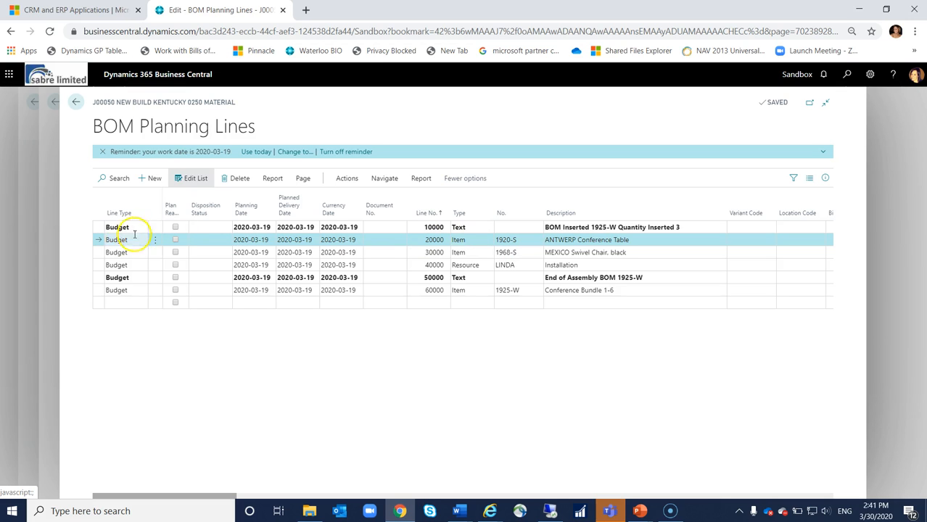
Step: Mark the ANTWERP Conference Table planning line as Plan Ready
left_click(175, 240)
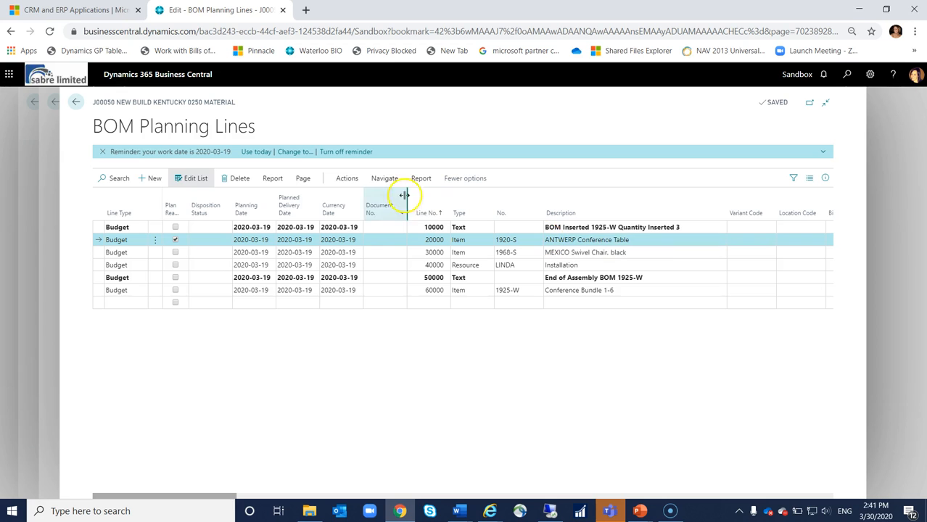
Step: Try appending the ANTWERP Conference Table line to an existing purchase quote, and cancel at the purchase quote selection
left_click(347, 177)
left_click(190, 198)
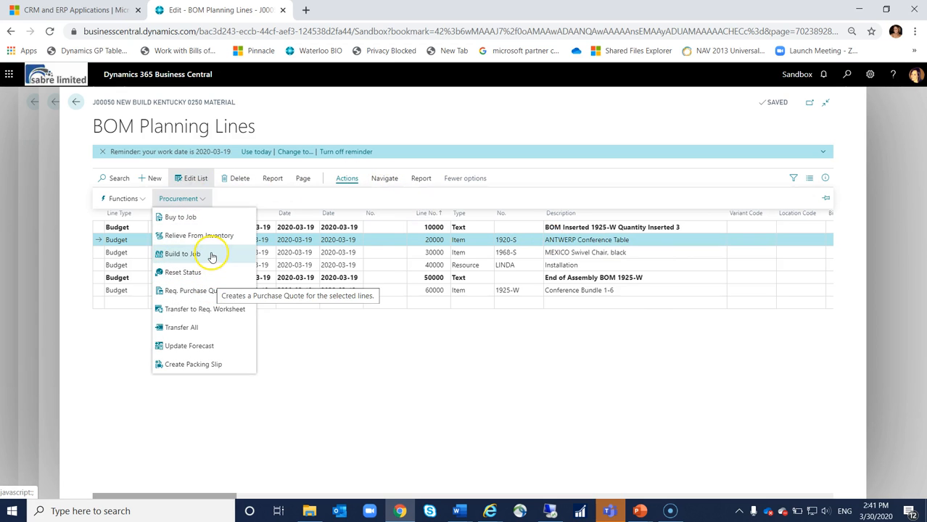
left_click(215, 292)
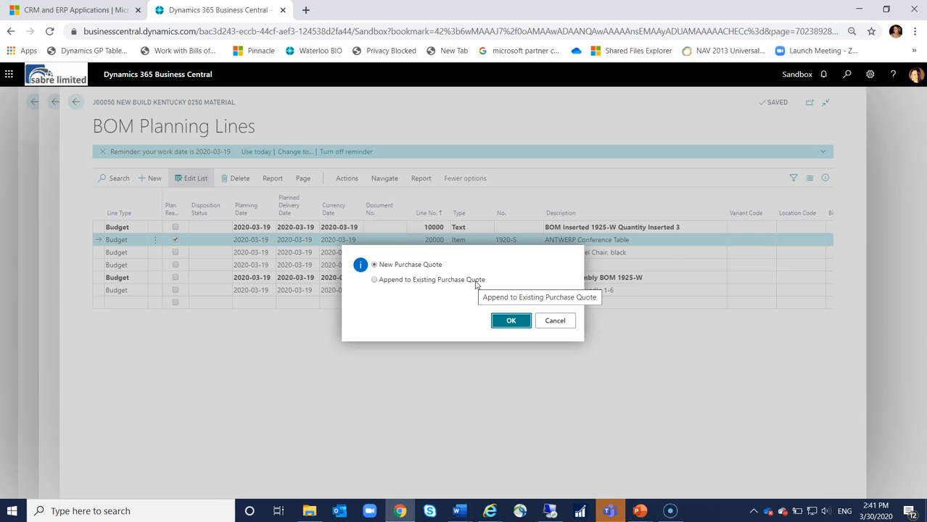
left_click(376, 282)
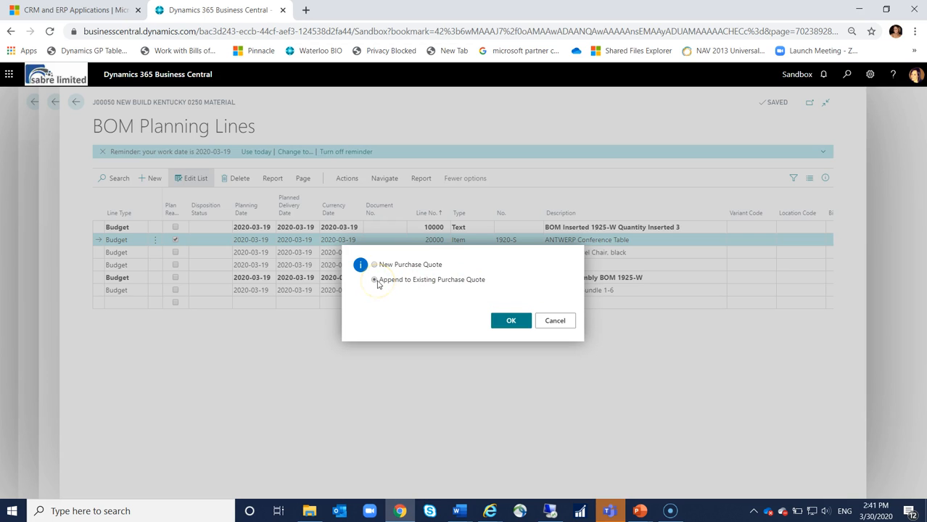
left_click(508, 321)
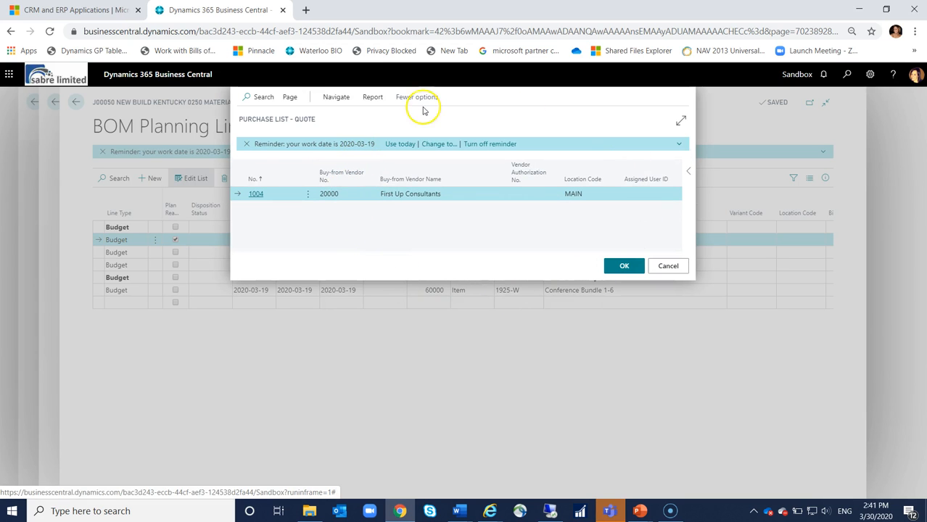
left_click(623, 267)
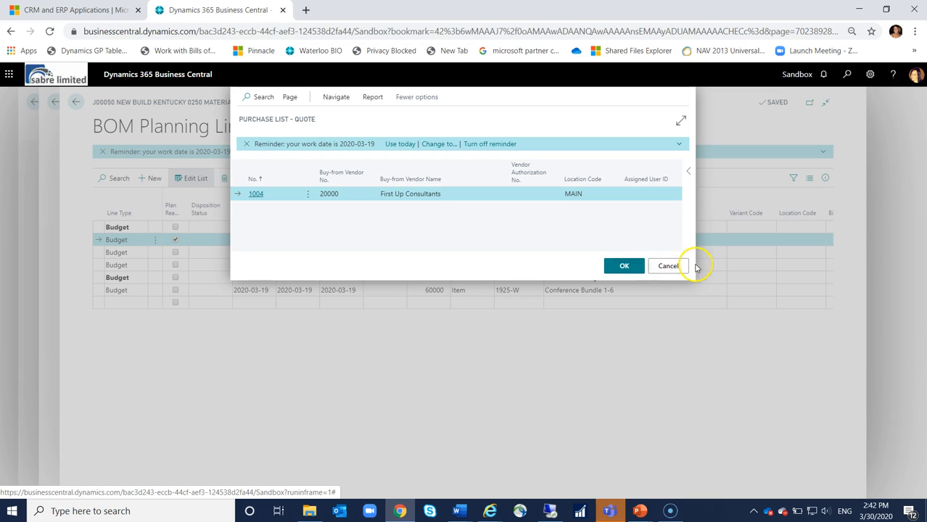
left_click(668, 266)
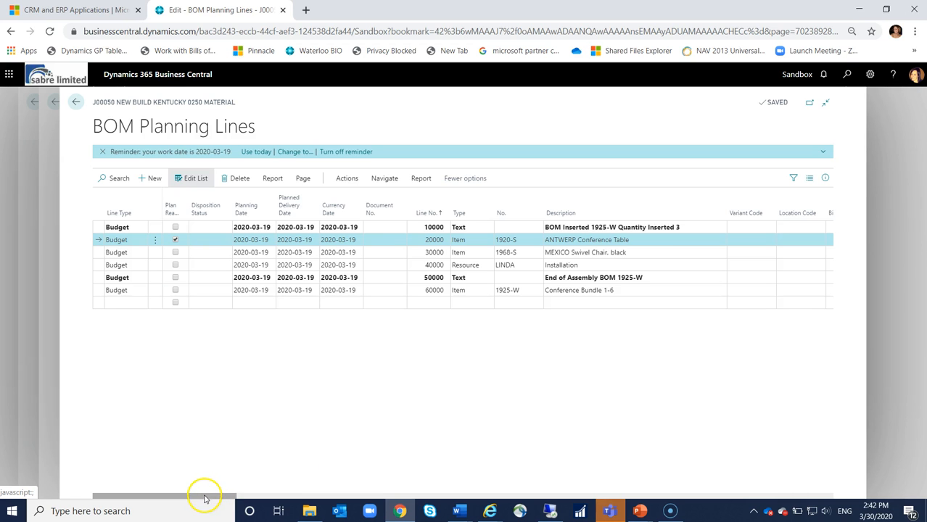
Step: Request new purchase quotes for the ANTWERP Conference Table line from vendors Fabrikam, Inc. and Graphic Design Institute
left_click_drag(215, 498, 356, 503)
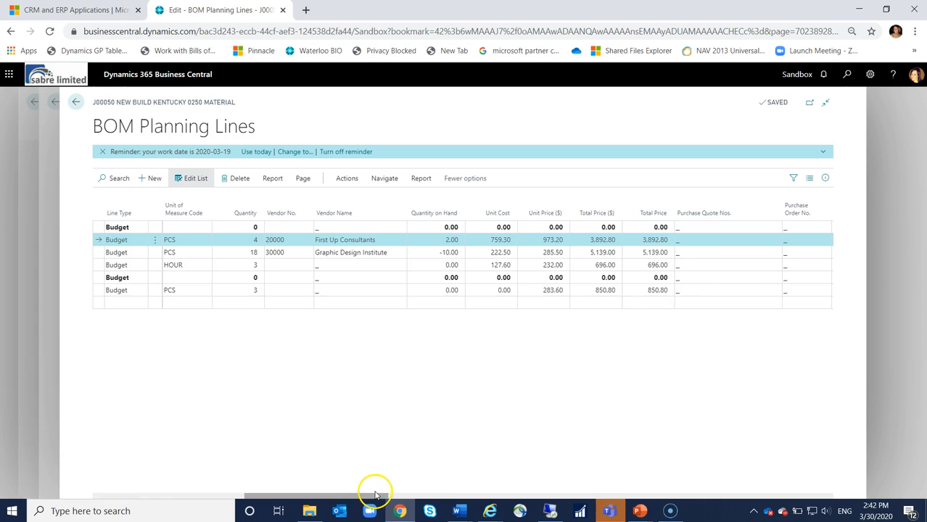
left_click_drag(373, 497, 197, 499)
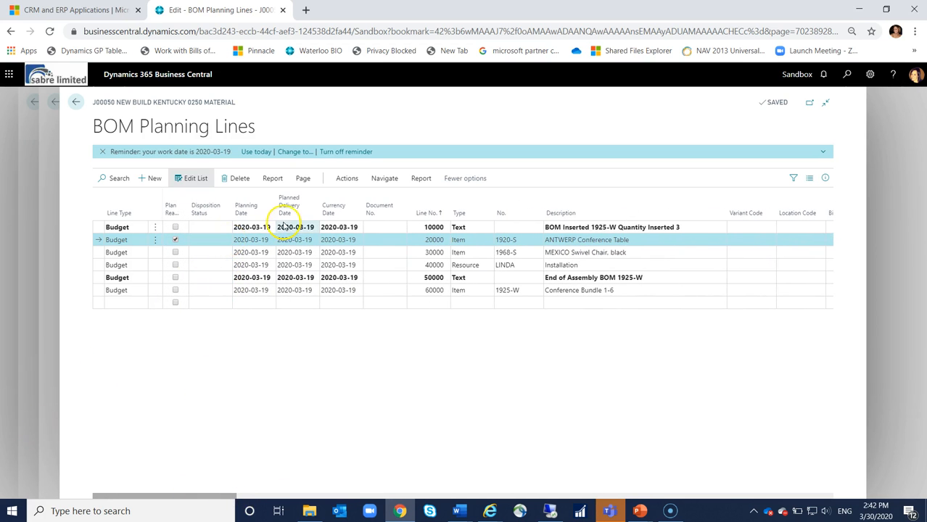
left_click(348, 180)
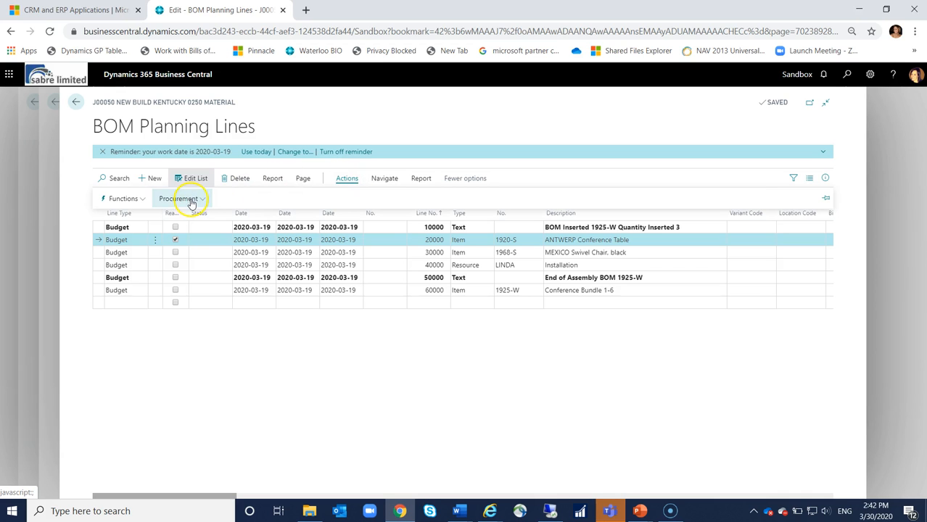
left_click(183, 199)
left_click(192, 290)
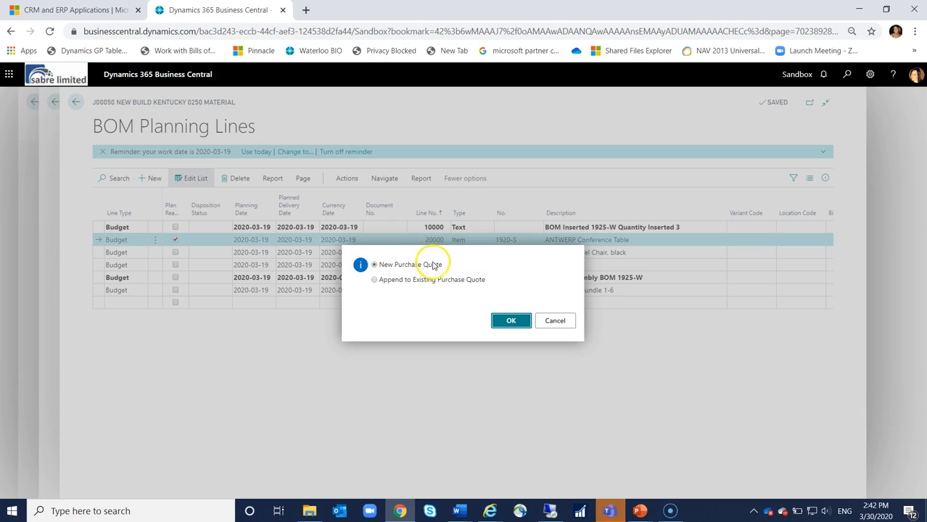
left_click(511, 325)
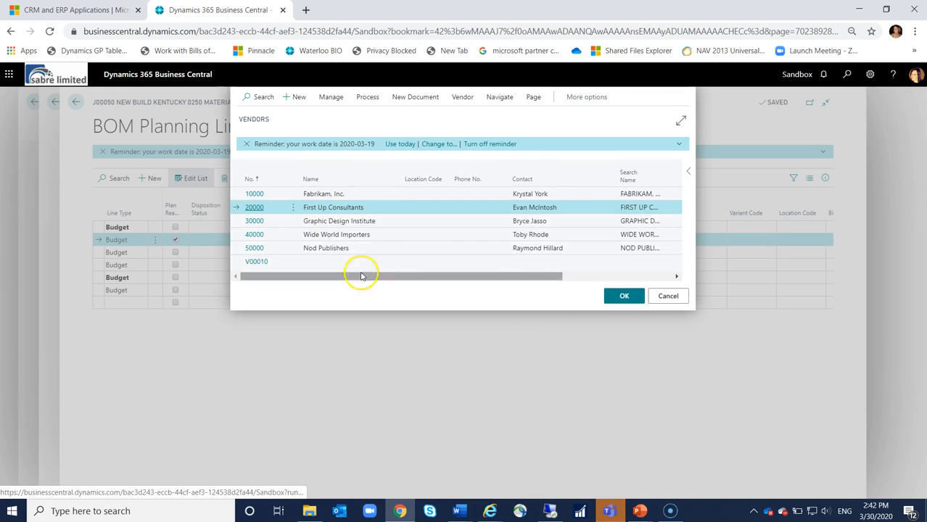
left_click(322, 195)
left_click(350, 221, "ctrl")
left_click(348, 248, "ctrl")
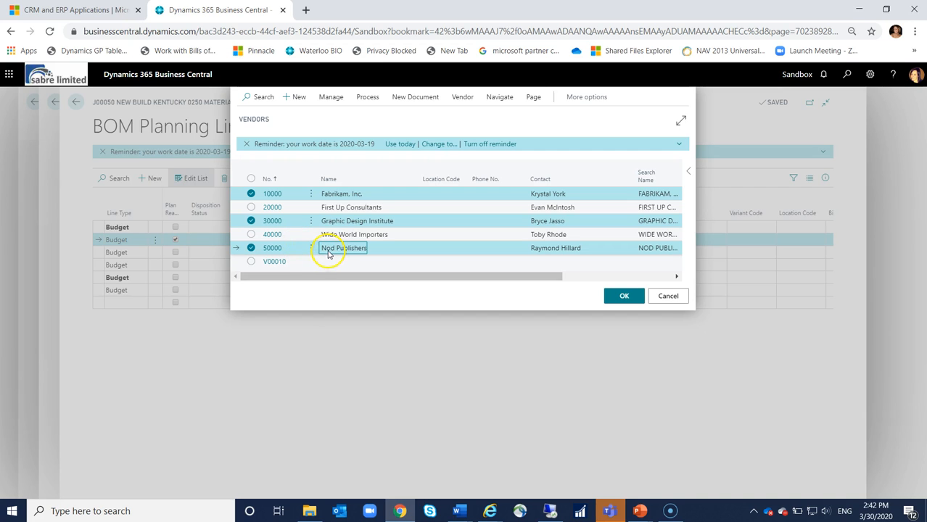
left_click(329, 252, "ctrl")
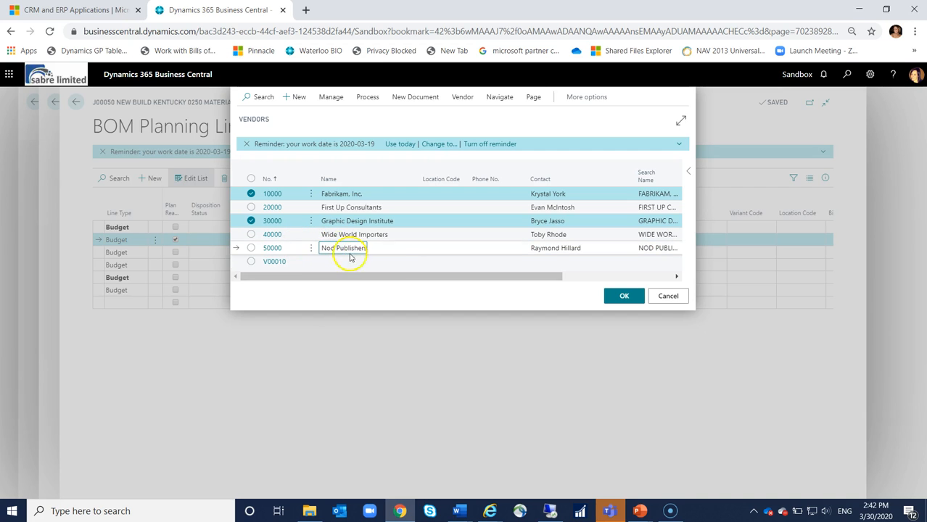
left_click(620, 298)
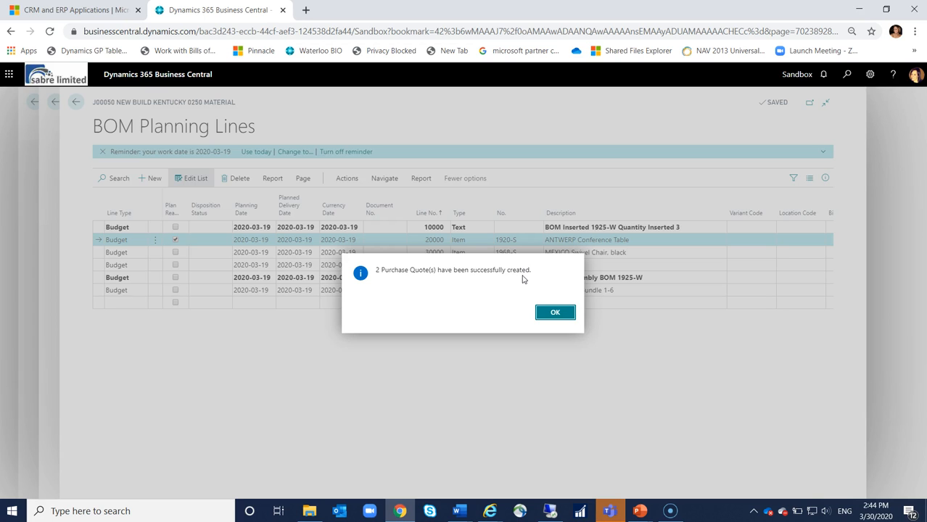
left_click(549, 314)
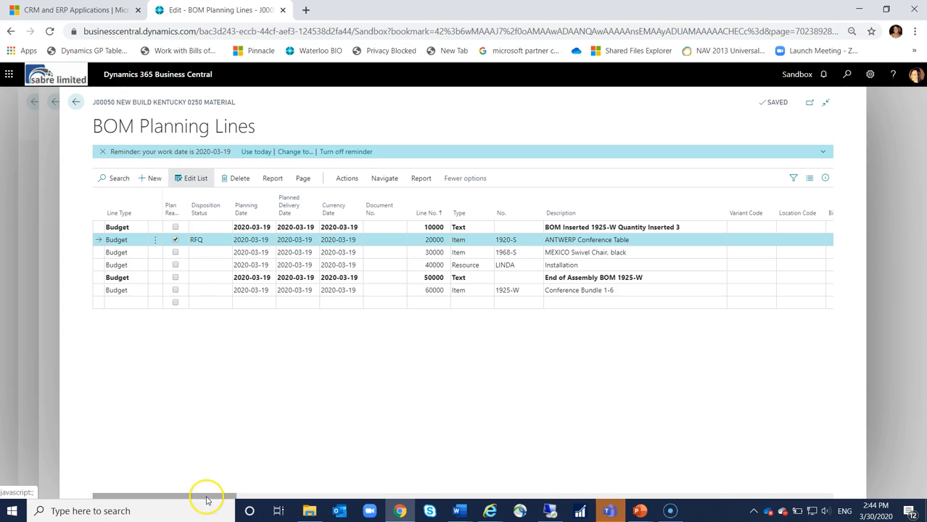
Step: Open the Fabrikam, Inc. purchase quote from the ANTWERP Conference Table line's linked purchase quotes
left_click_drag(207, 497, 543, 238)
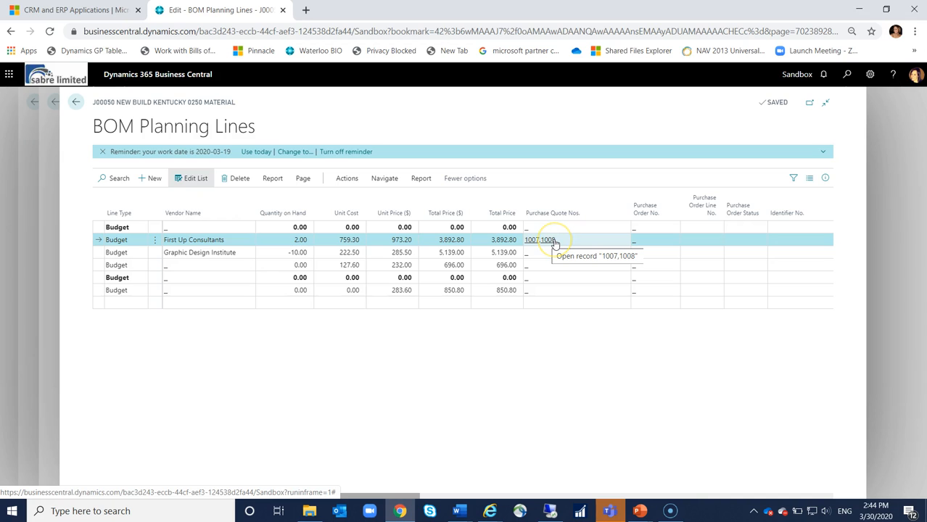
left_click(538, 242)
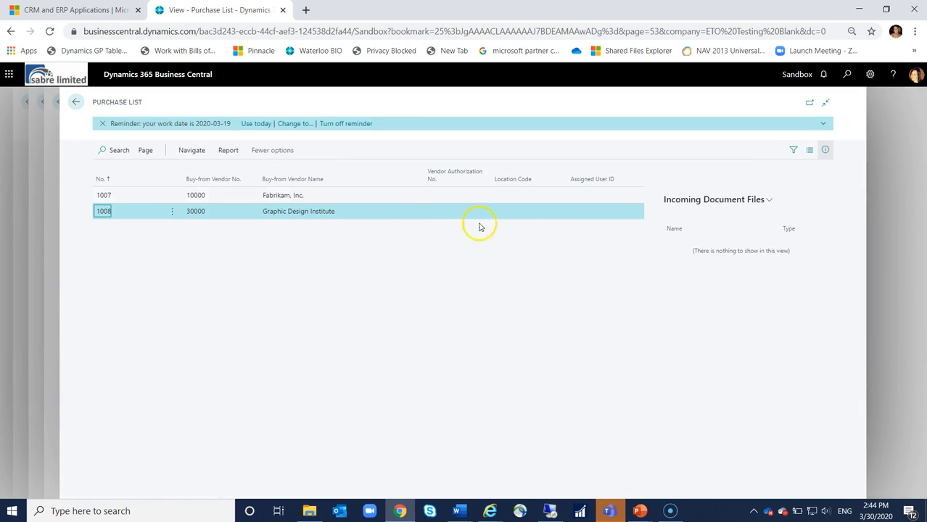
left_click(368, 195)
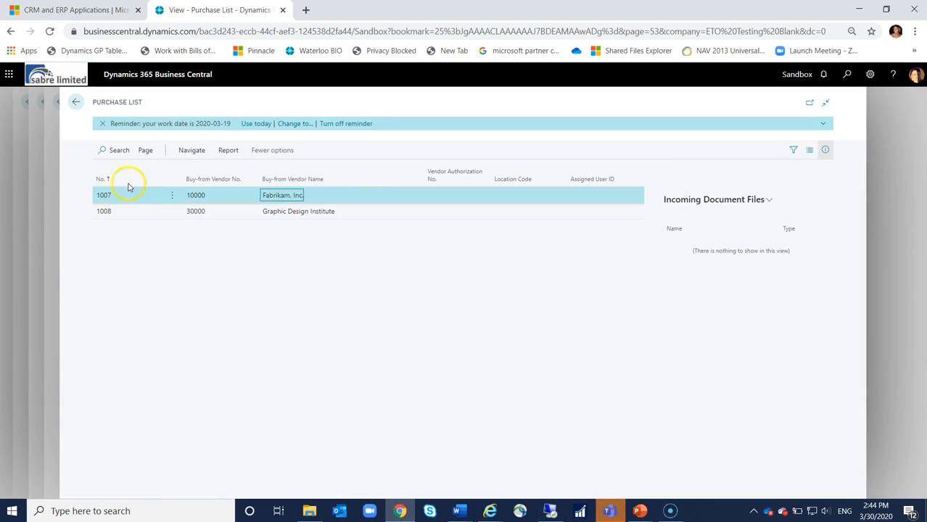
left_click(190, 150)
left_click(114, 171)
left_click(114, 192)
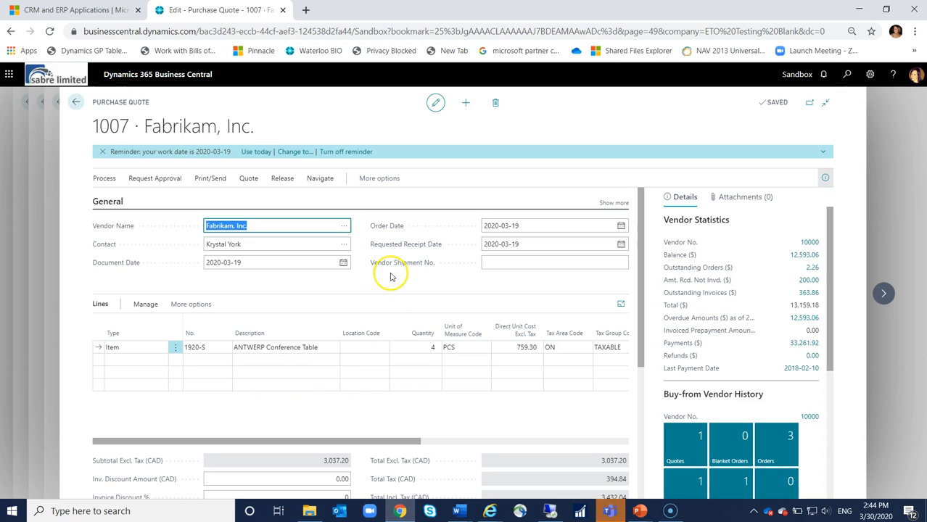
Step: Set the direct unit cost of the ANTWERP Conference Table to 0 on the Fabrikam, Inc. quote
left_click(518, 348)
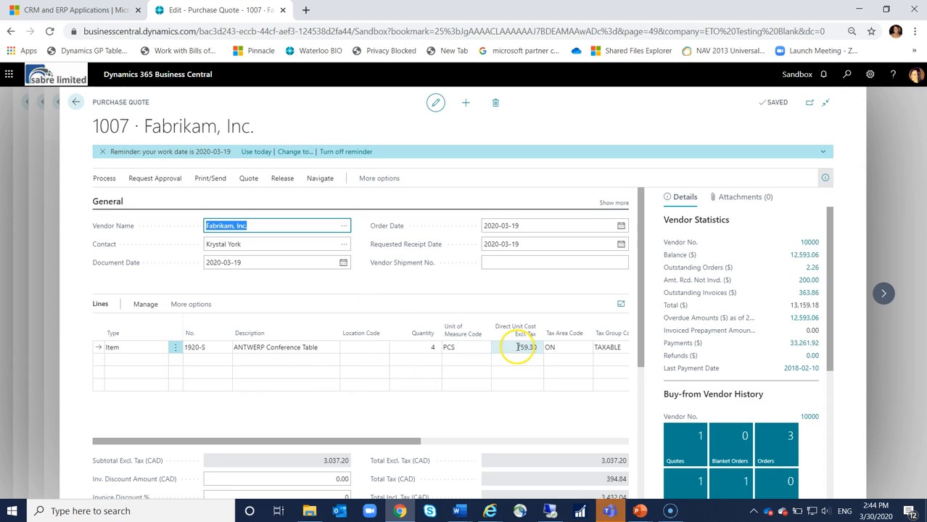
type("0")
key("Tab")
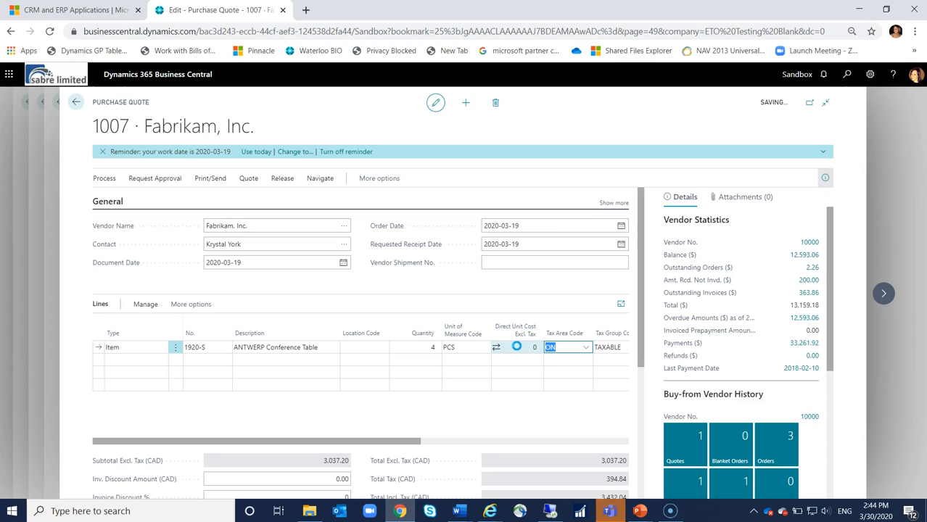
left_click(428, 418)
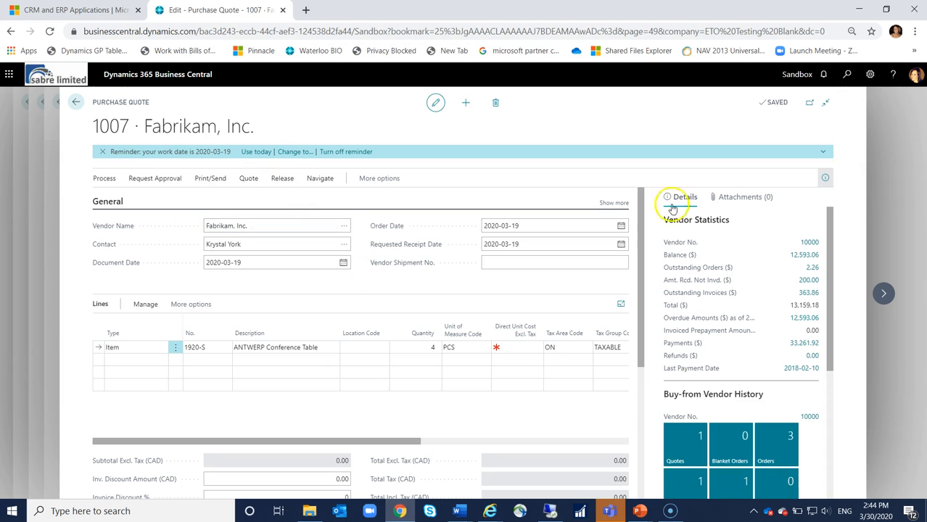
Step: Return to the linked purchase quotes list and open the Graphic Design Institute quote
key("Escape")
left_click(214, 212)
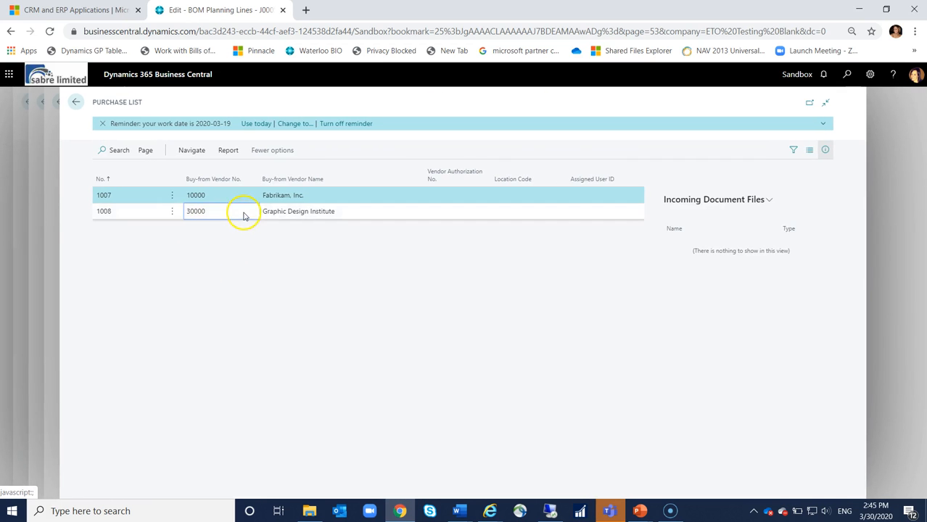
left_click(192, 150)
left_click(116, 172)
left_click(120, 190)
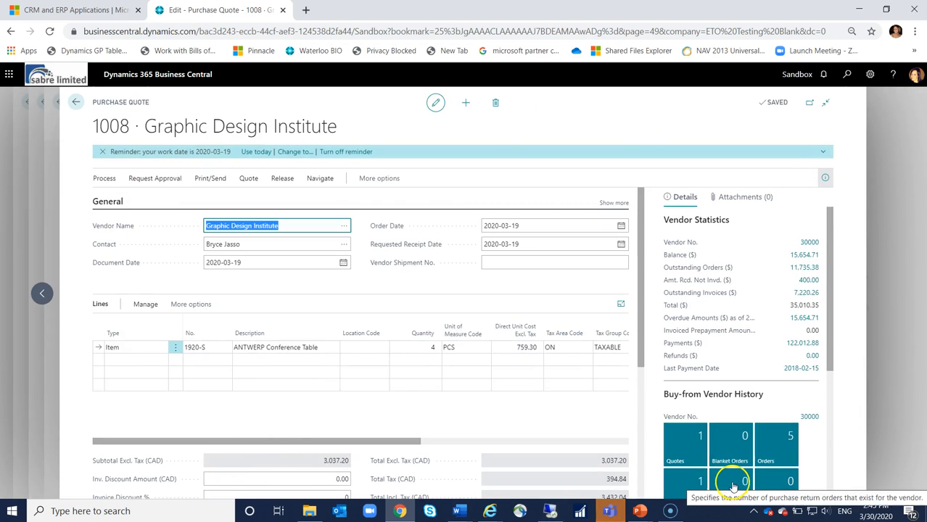
Step: Clear the direct unit cost of the ANTWERP Conference Table on the Graphic Design Institute quote
left_click(531, 348)
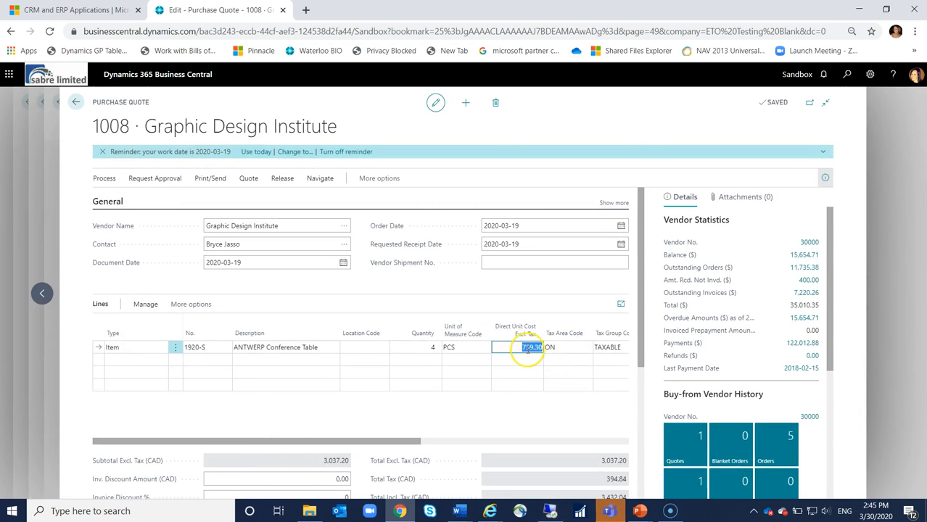
key("Delete")
key("Tab")
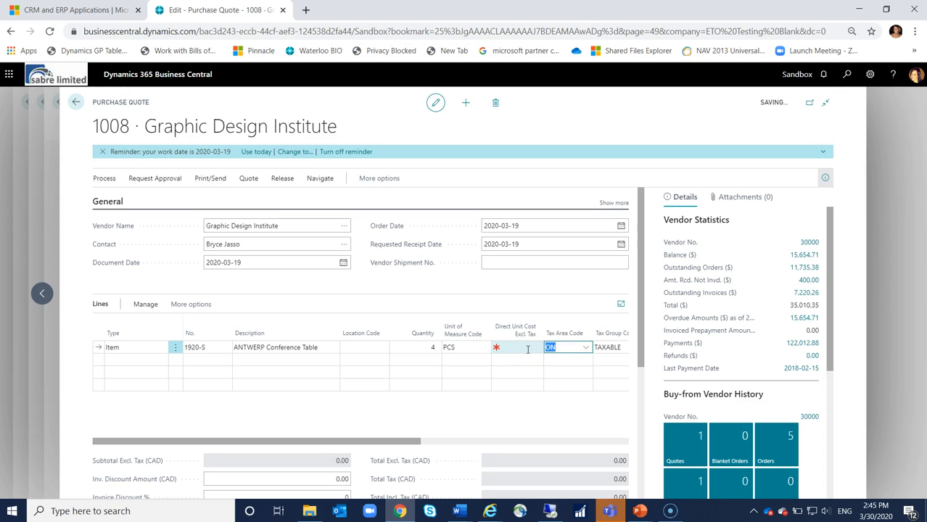
Step: Add a comment line below the ANTWERP Conference Table reading "Please provide quote within 24 hours"
left_click(241, 359)
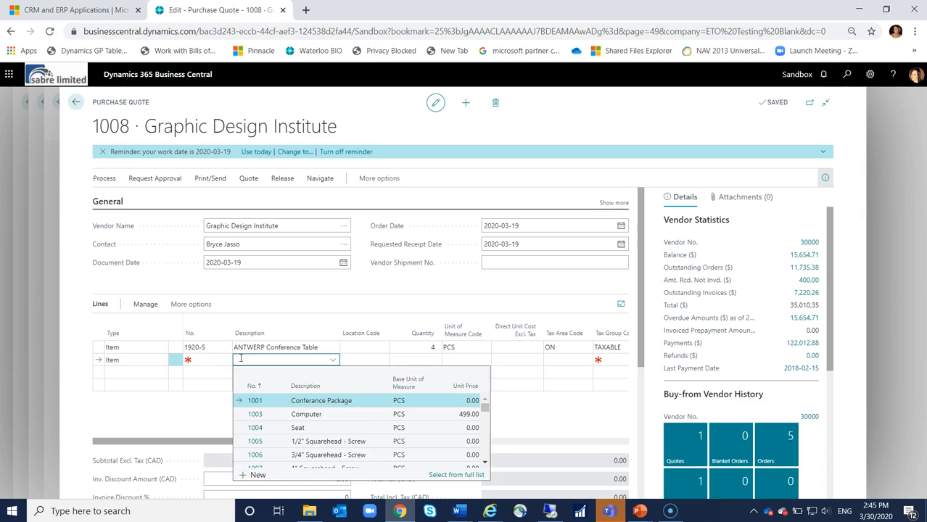
left_click(152, 361)
key("Delete")
key("Tab")
key("Tab")
type("Please ")
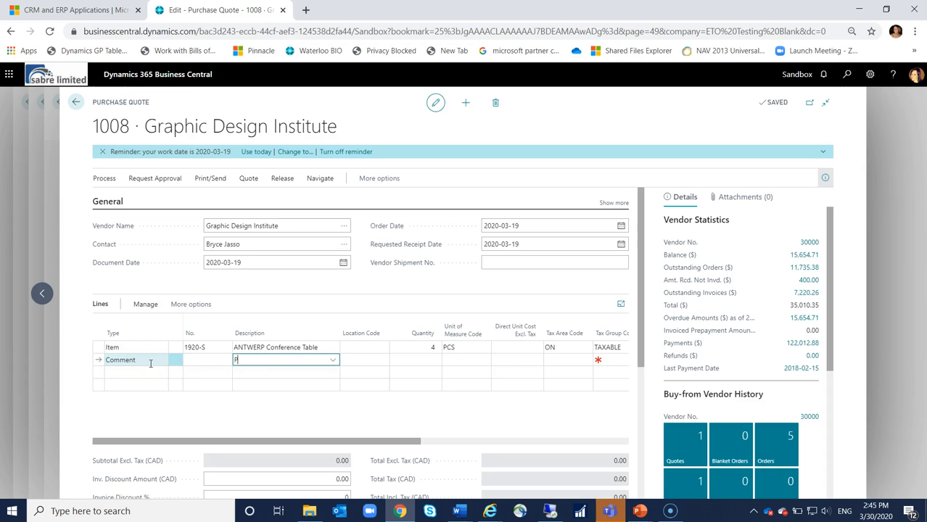
type("provide quote within 24 hours")
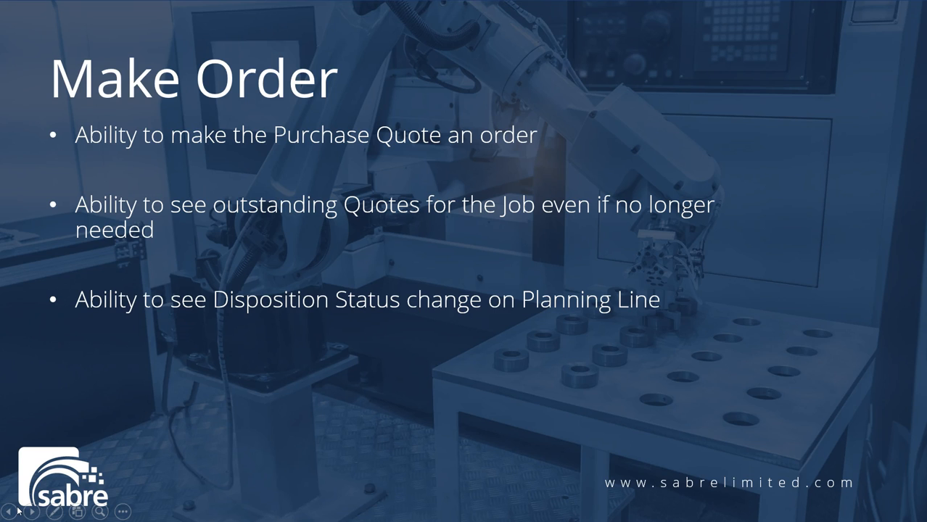
Step: Switch from the slides to Business Central and open the Fabrikam, Inc. quote from the Purchase Quotes list
key("alt+Tab")
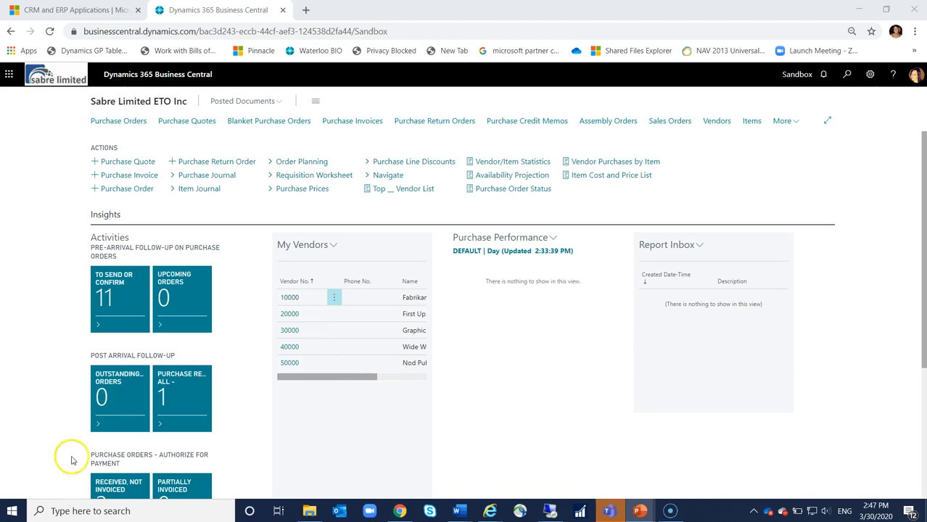
left_click(849, 75)
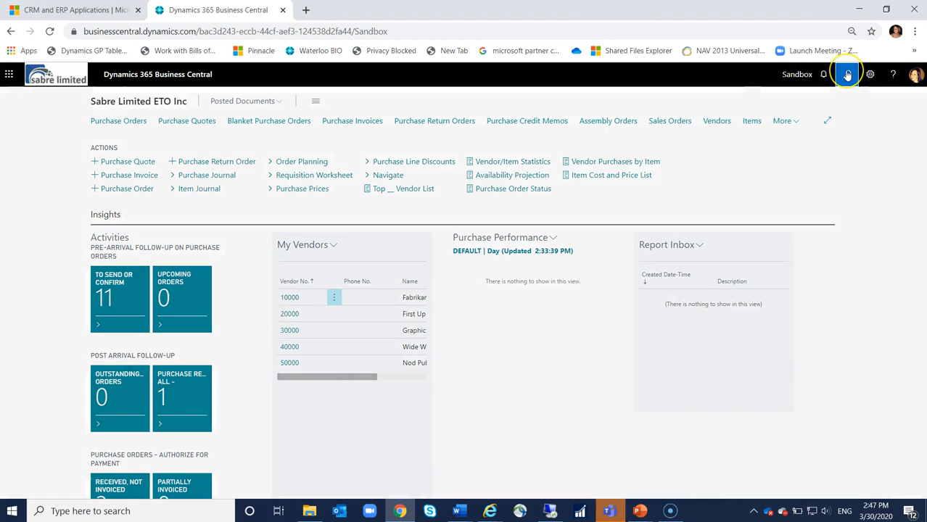
type("purchase quote")
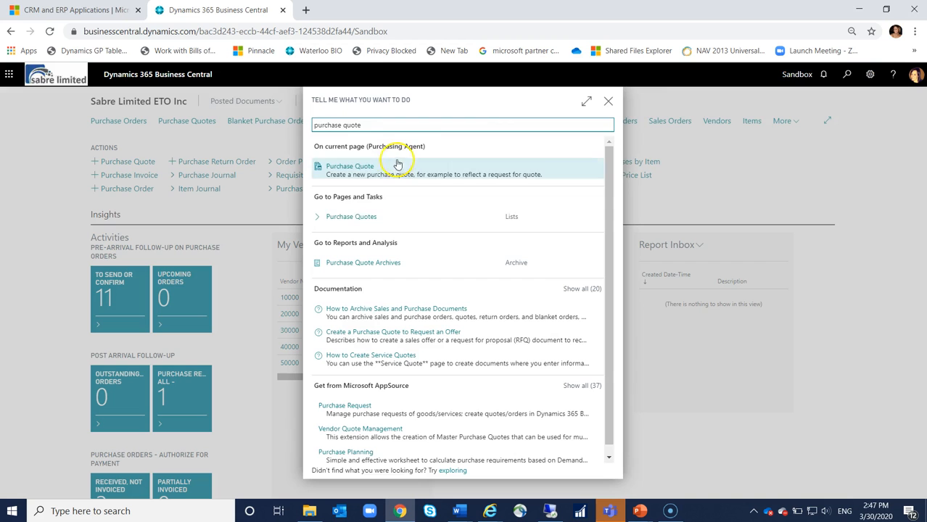
left_click(358, 215)
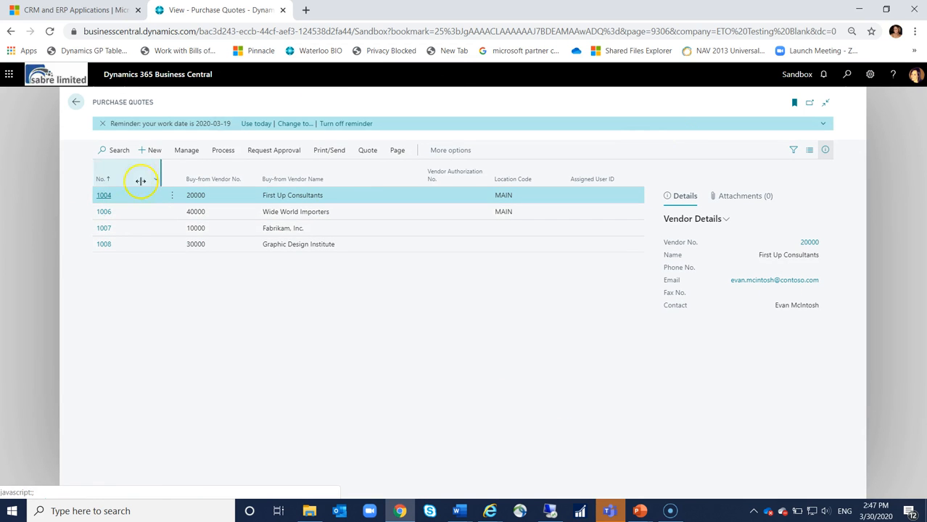
left_click(101, 231)
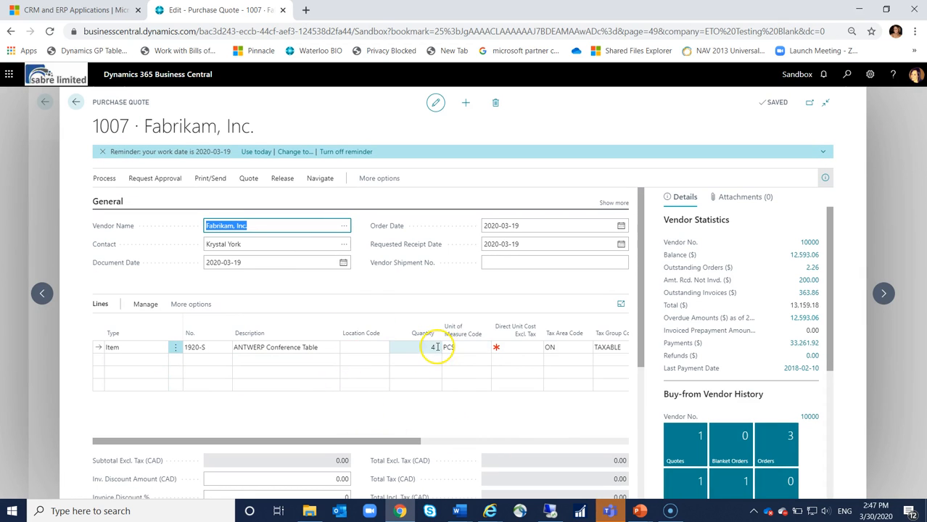
Step: Set the direct unit cost of the ANTWERP Conference Table to 750 on the Fabrikam, Inc. quote
left_click(508, 348)
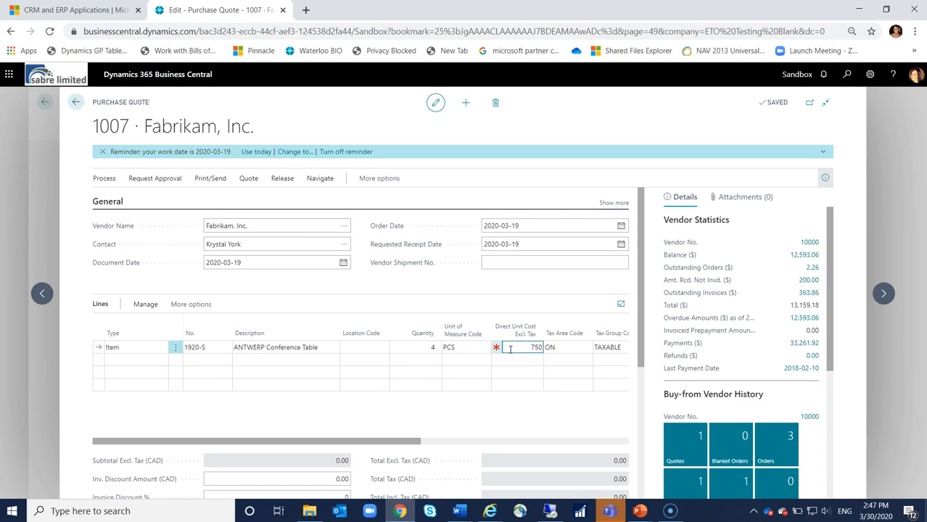
type("750")
key("Tab")
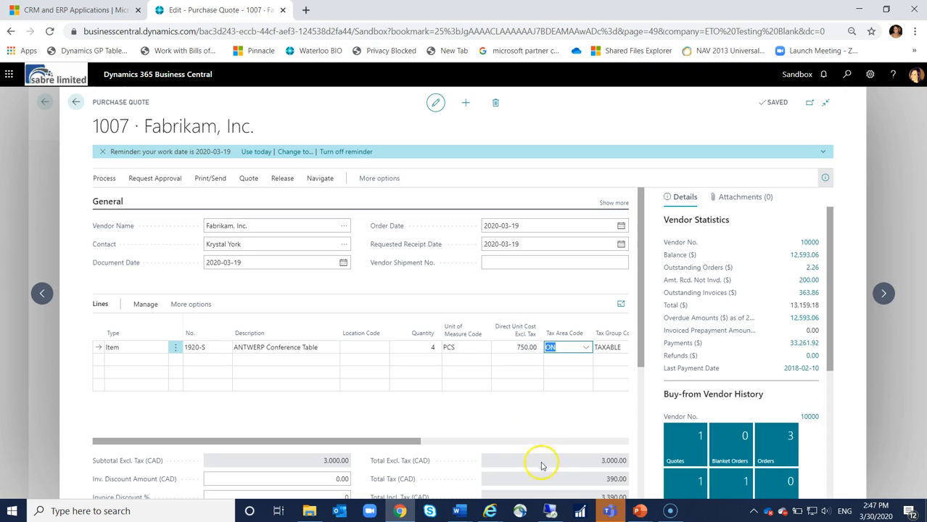
mouse_move(385, 442)
left_mouse_down()
mouse_move(590, 443)
mouse_move(369, 436)
left_mouse_up()
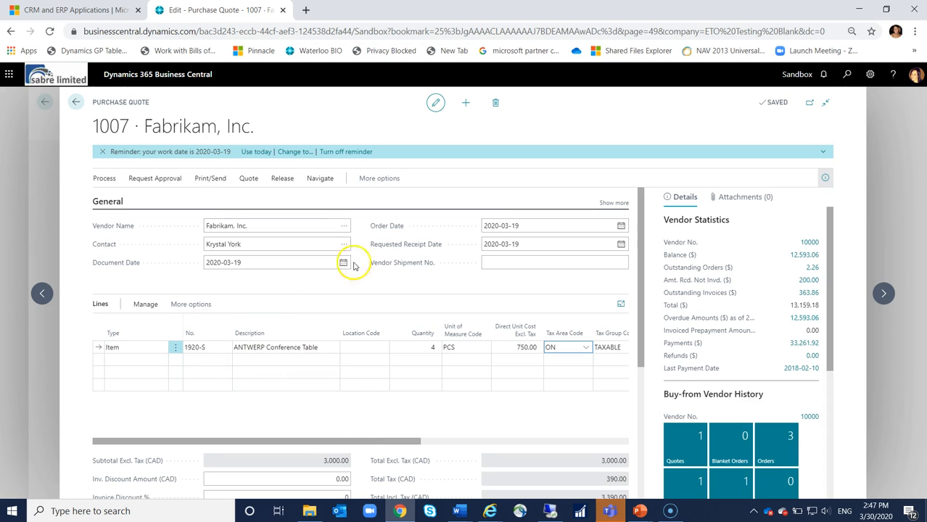
left_click(584, 244)
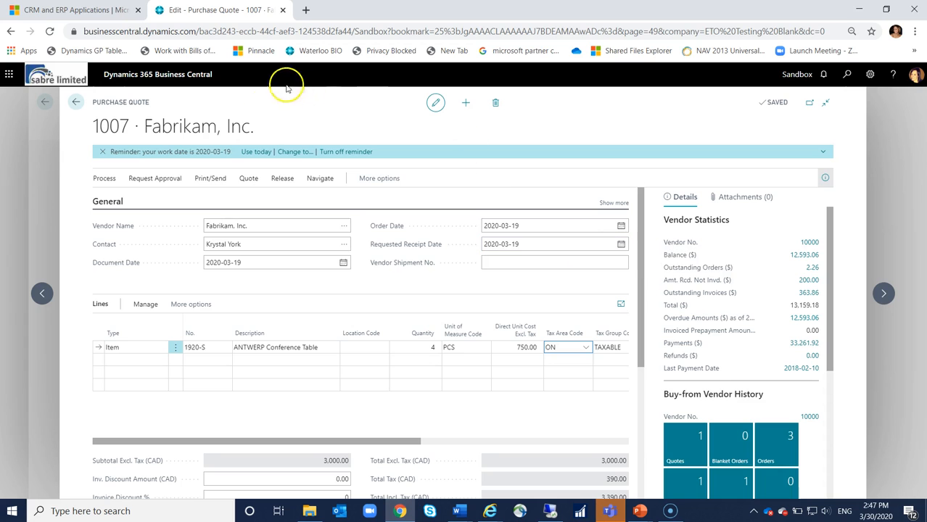
Step: Convert the Fabrikam, Inc. purchase quote to a purchase order and open the new order
left_click(104, 178)
left_click(120, 199)
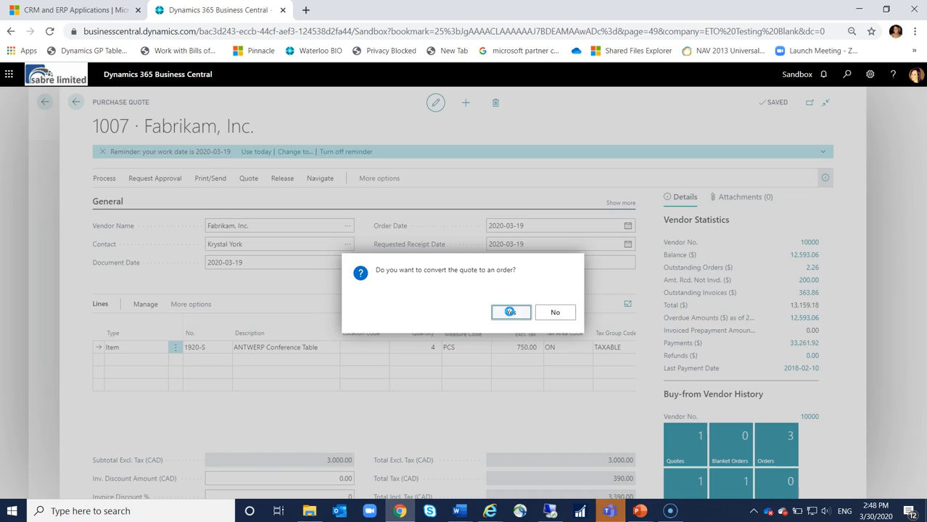
left_click(510, 312)
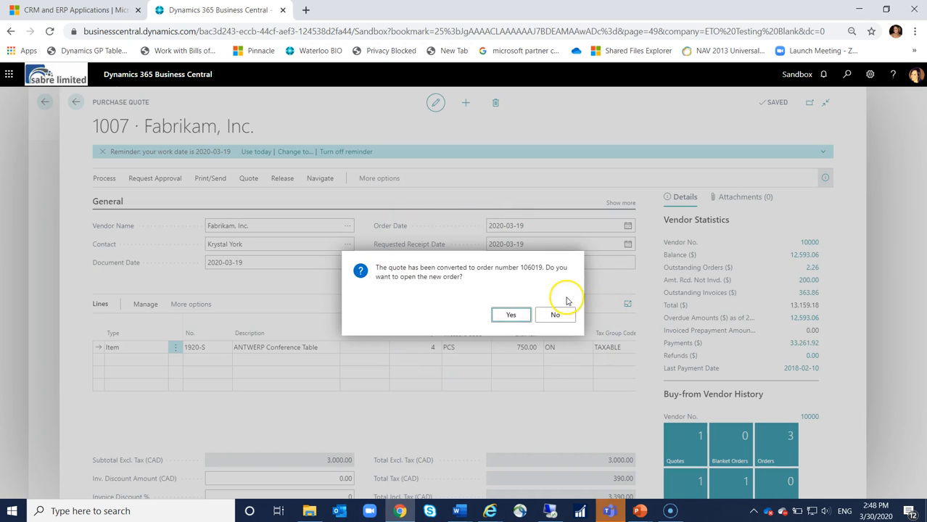
left_click(516, 316)
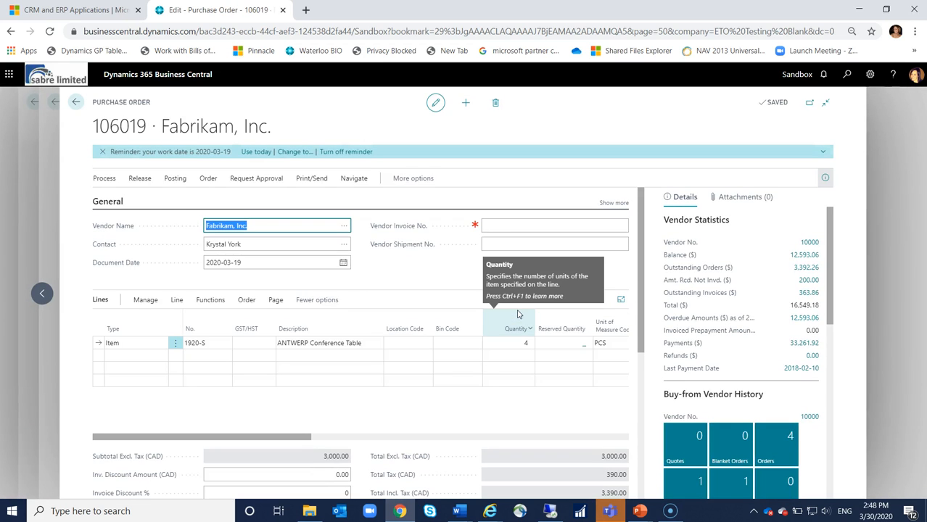
Step: Check the receipt dates, job number and job task number on the purchase order line, and return to the home page
left_click(304, 439)
left_click_drag(303, 438, 609, 451)
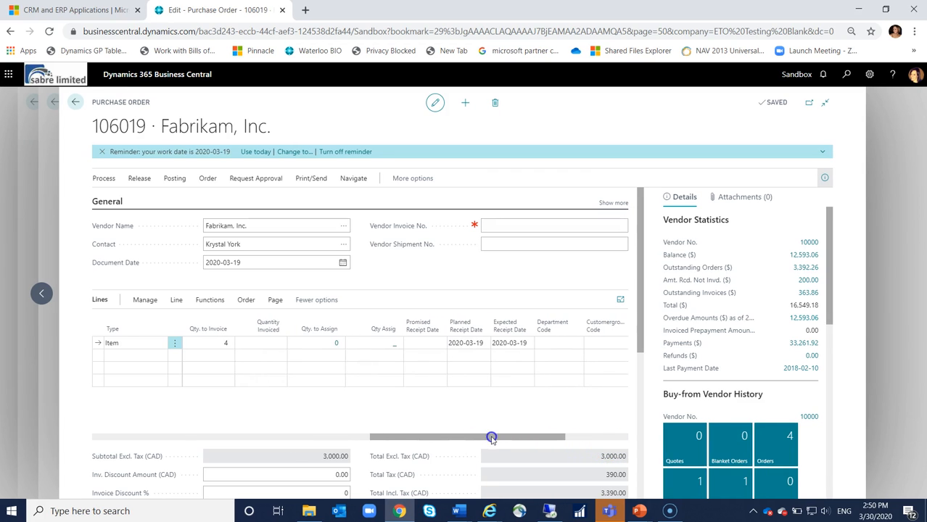
left_click_drag(491, 436, 578, 437)
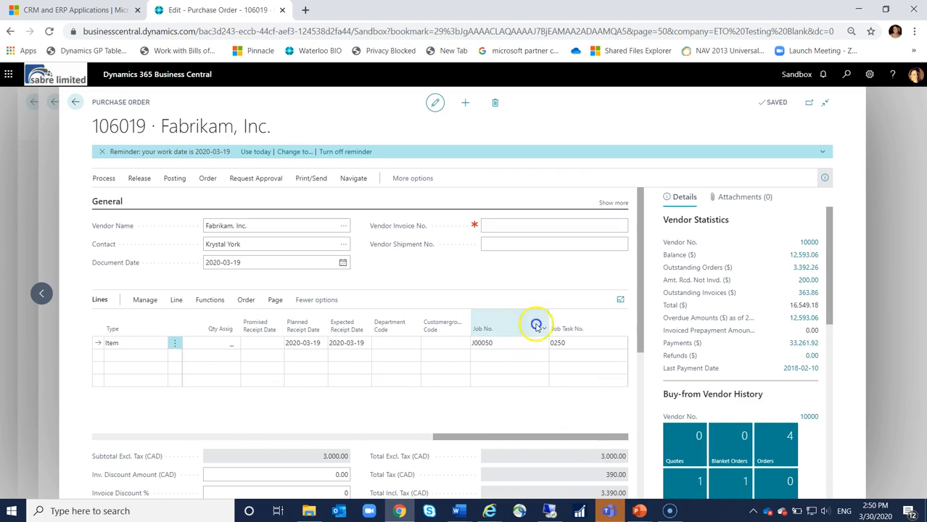
left_click(492, 359)
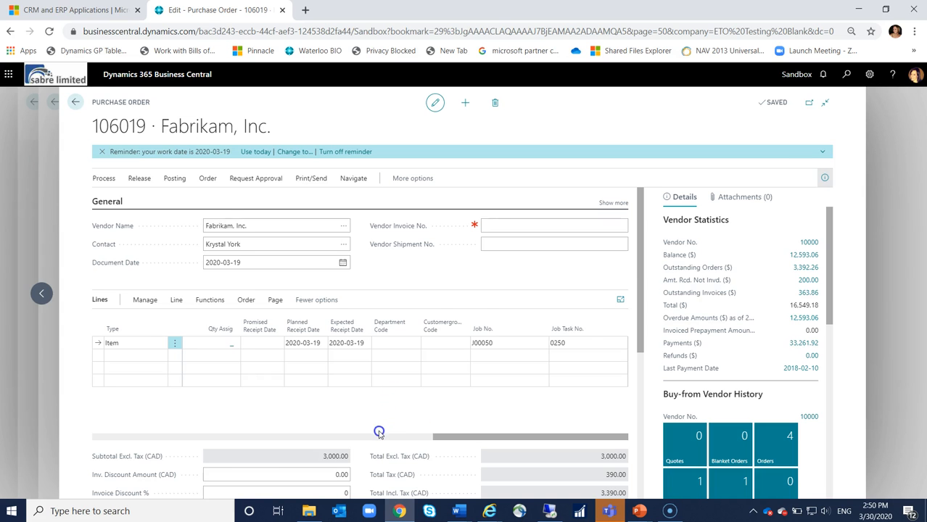
key("Escape")
key("Escape")
key("Escape")
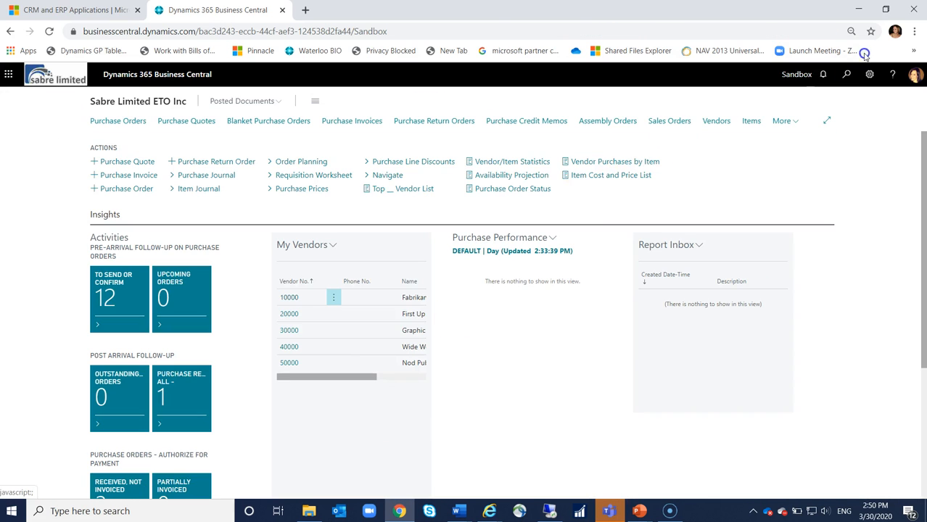
Step: Find the New build Kentucky job in the Jobs list and open the BOM planning lines of its Material task
left_click(847, 74)
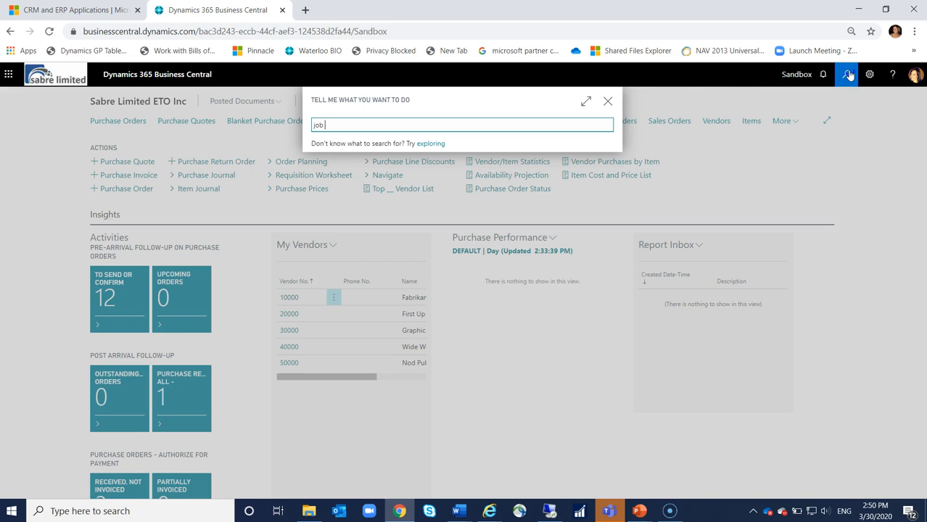
type("job")
left_click(335, 166)
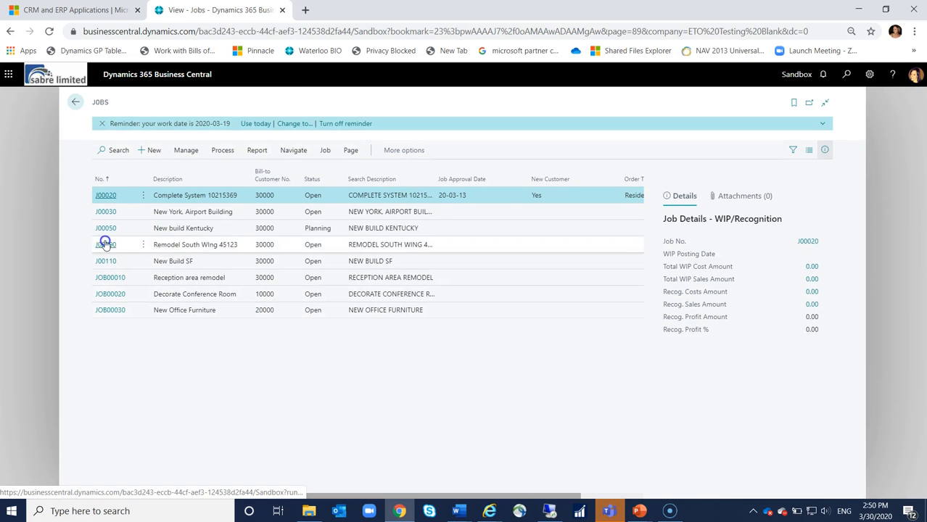
left_click(103, 229)
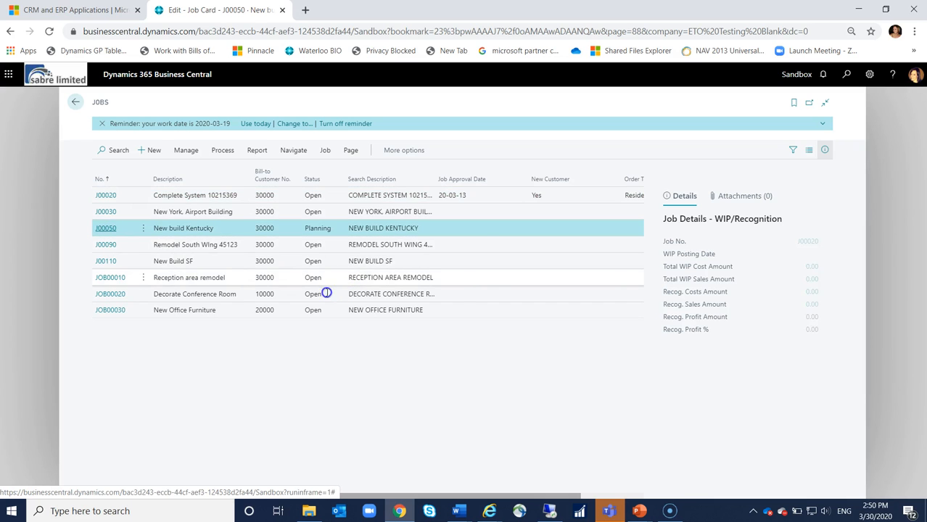
left_click(182, 494)
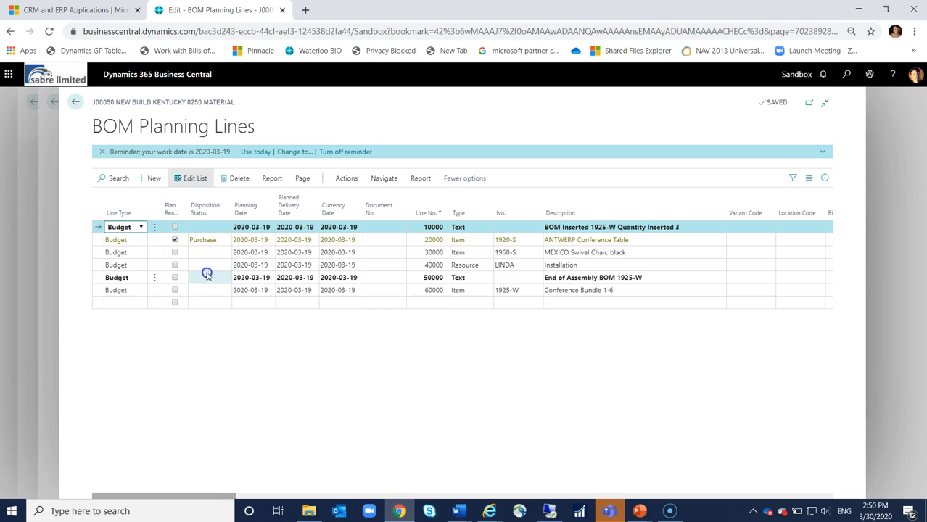
Step: Examine the vendor, unit cost, purchase quote, purchase order and receipt columns of the ANTWERP Conference Table planning line
left_click_drag(198, 496, 310, 496)
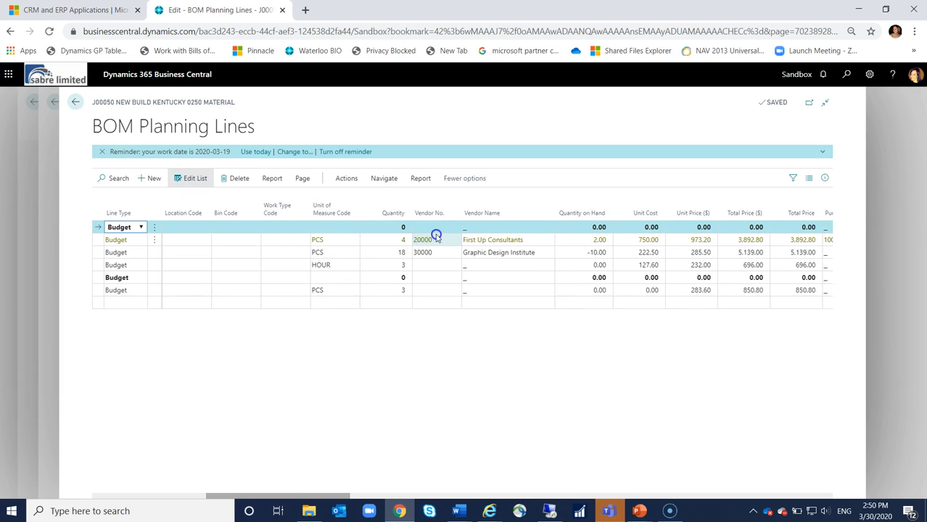
left_click_drag(332, 496, 359, 494)
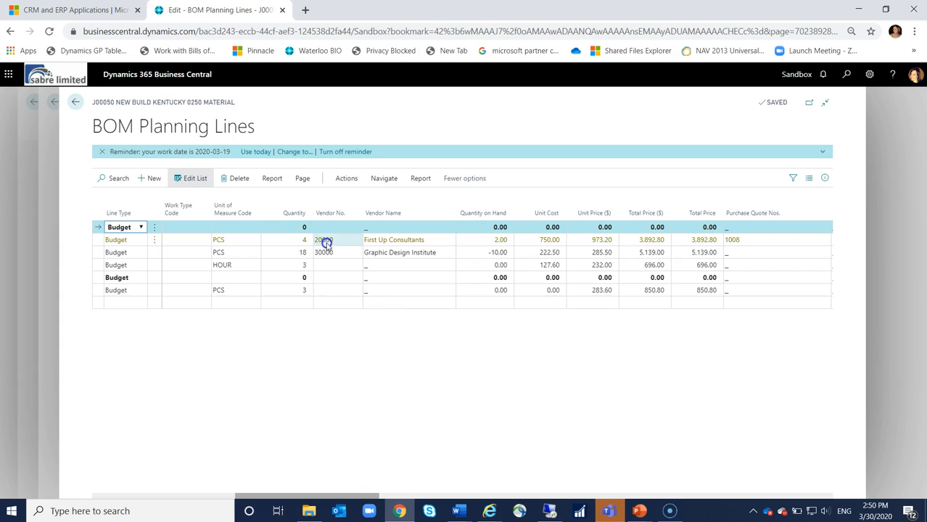
left_click_drag(322, 498, 377, 498)
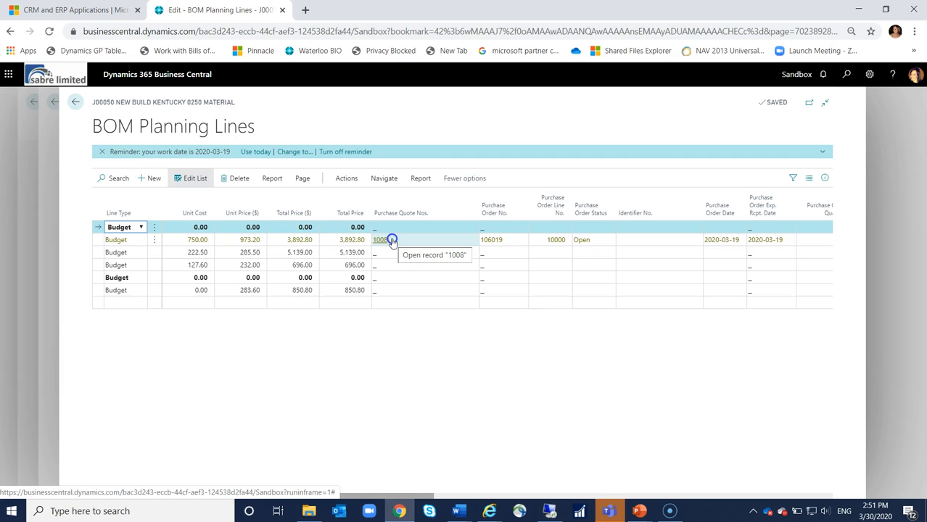
left_click_drag(401, 497, 428, 498)
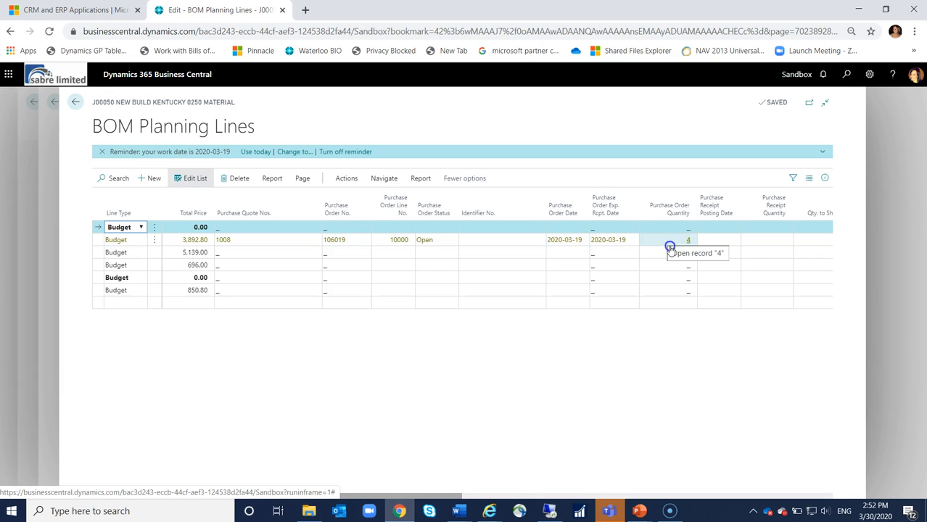
left_click_drag(470, 494, 492, 488)
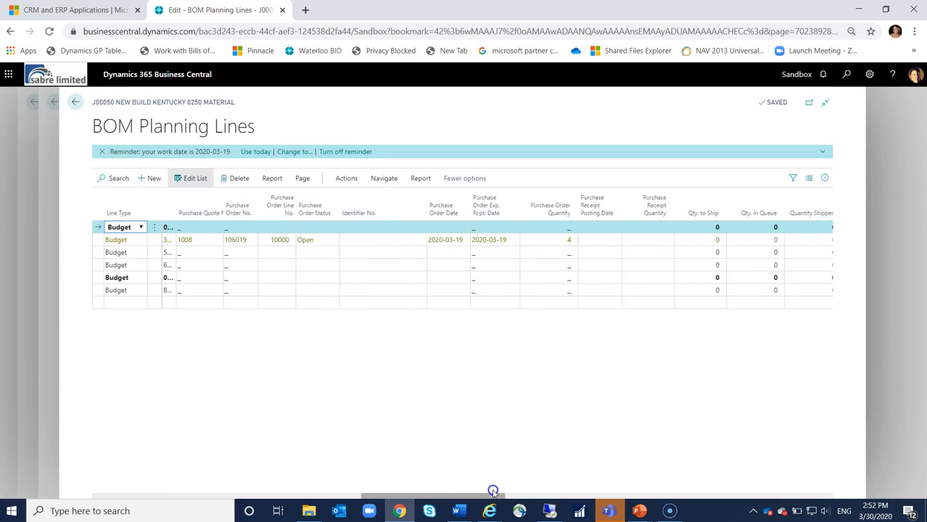